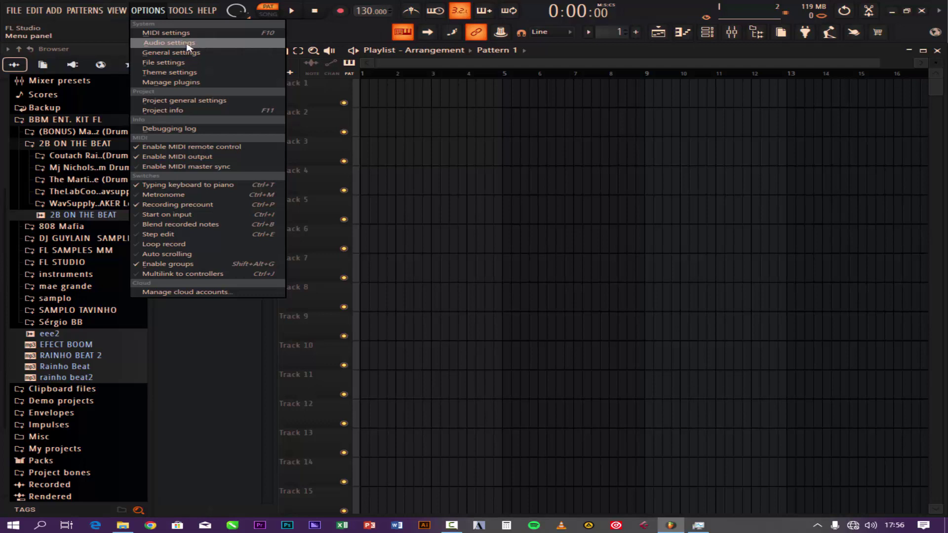
# - Review the audio device choices in the audio settings, keeping FL Studio ASIO, and close the settings
pyautogui.click(199, 44)
pyautogui.click(369, 92)
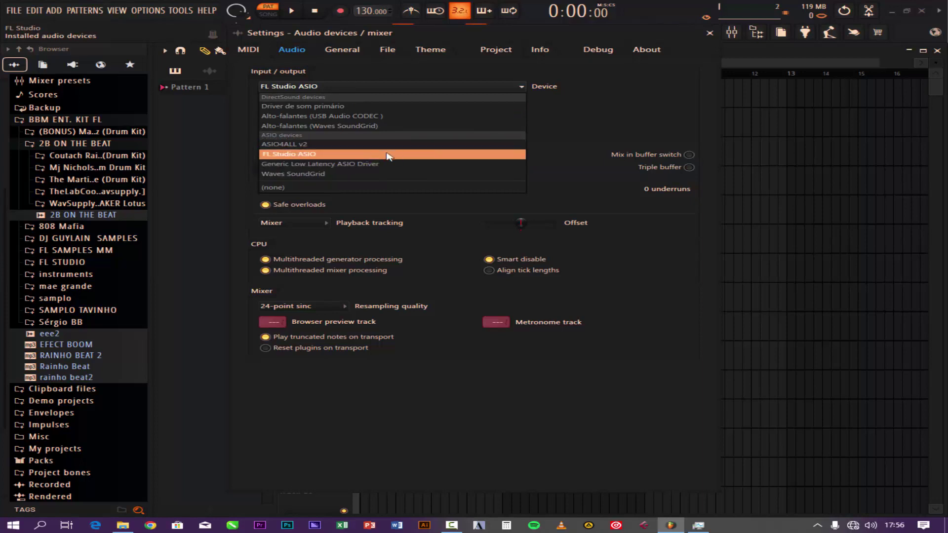
pyautogui.click(460, 77)
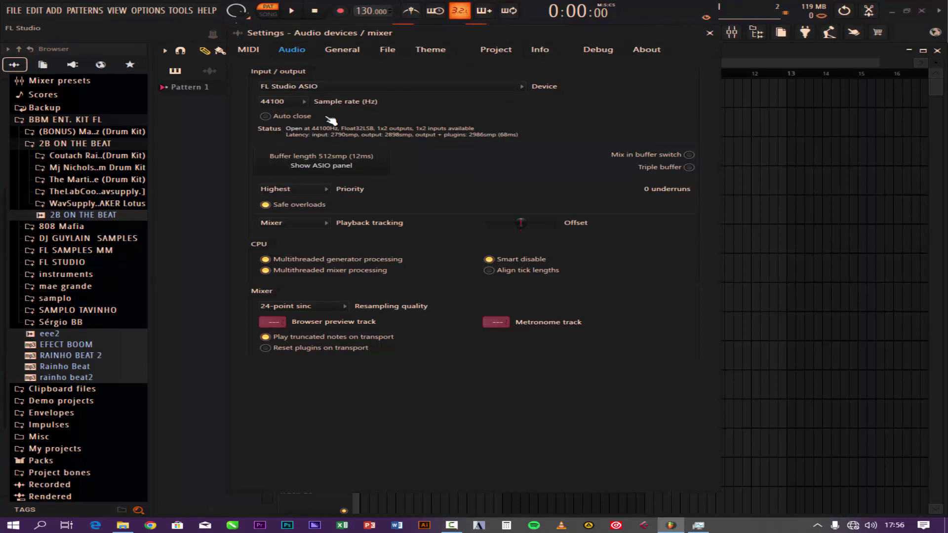
pyautogui.click(342, 51)
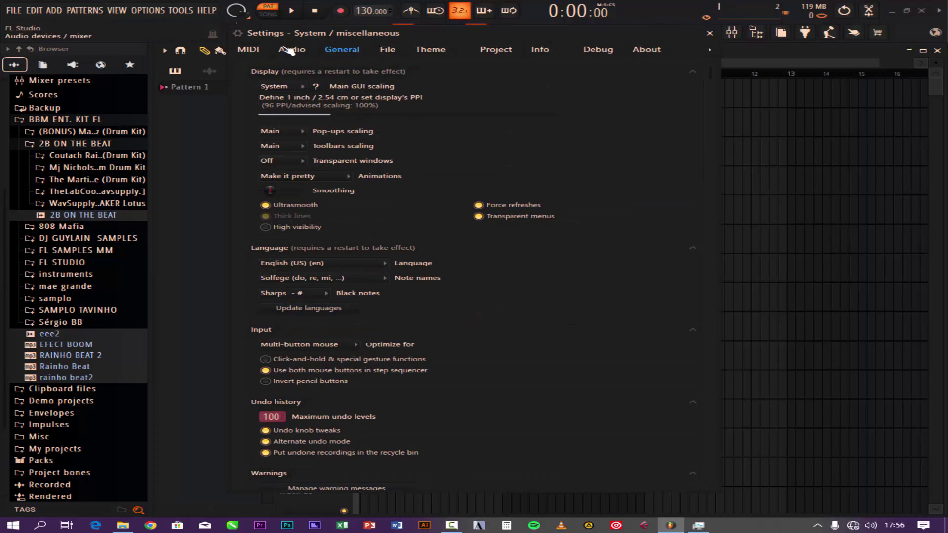
pyautogui.click(292, 50)
pyautogui.click(336, 89)
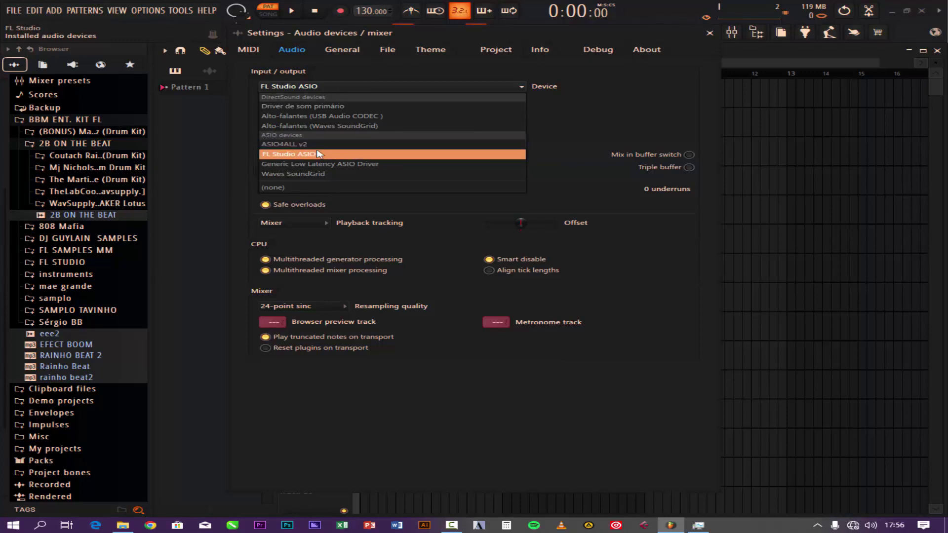
pyautogui.click(436, 78)
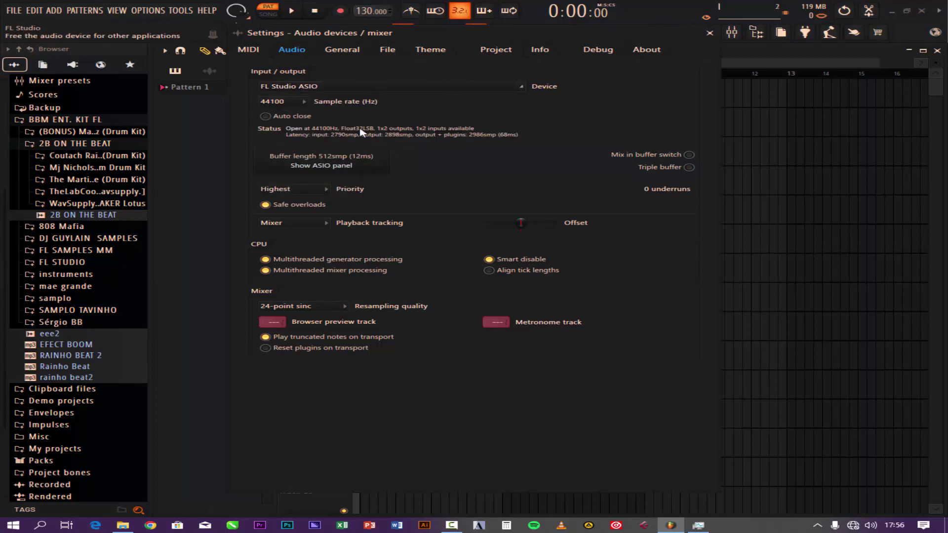
pyautogui.click(710, 34)
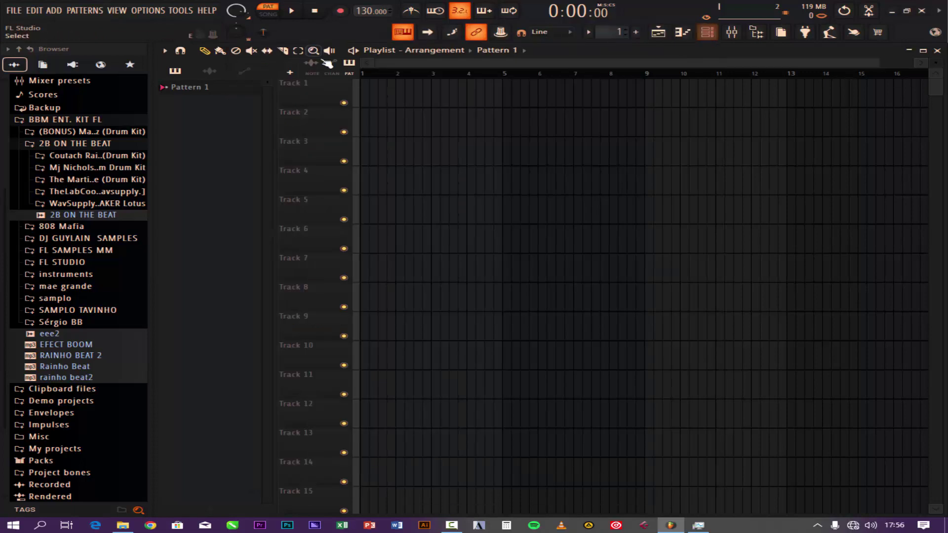
# - Add a new audio track to the playlist in the first track slot
pyautogui.click(291, 73)
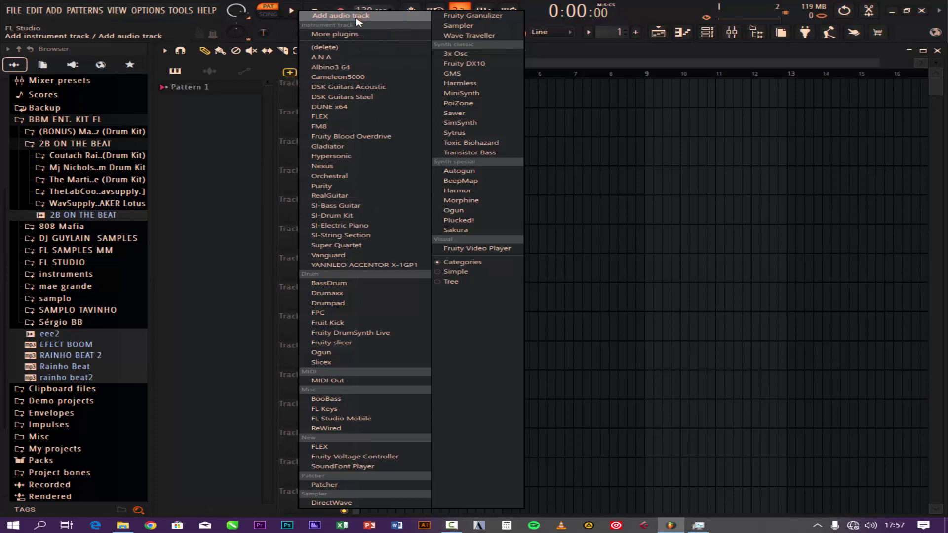
pyautogui.click(226, 114)
pyautogui.click(291, 73)
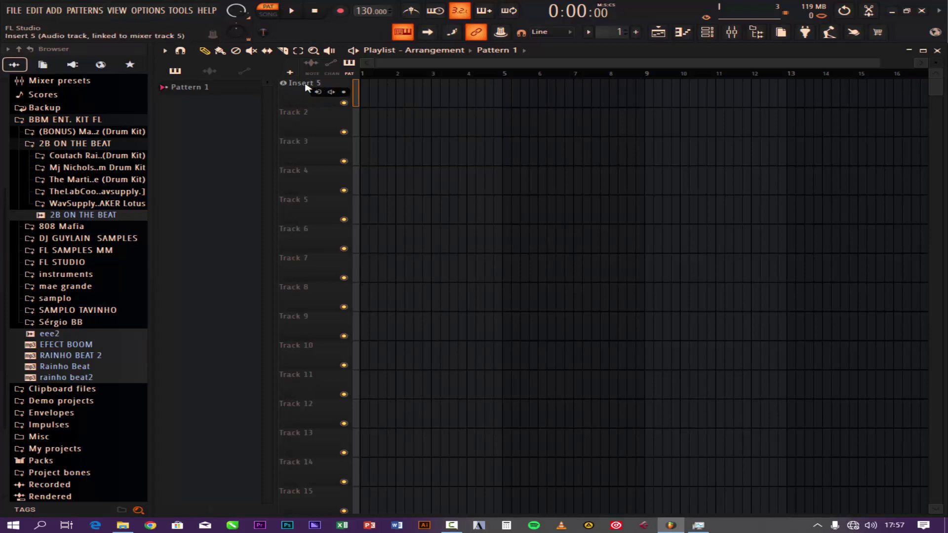
# - Rename the new audio track VOCAL
pyautogui.rightClick(306, 87)
pyautogui.click(346, 81)
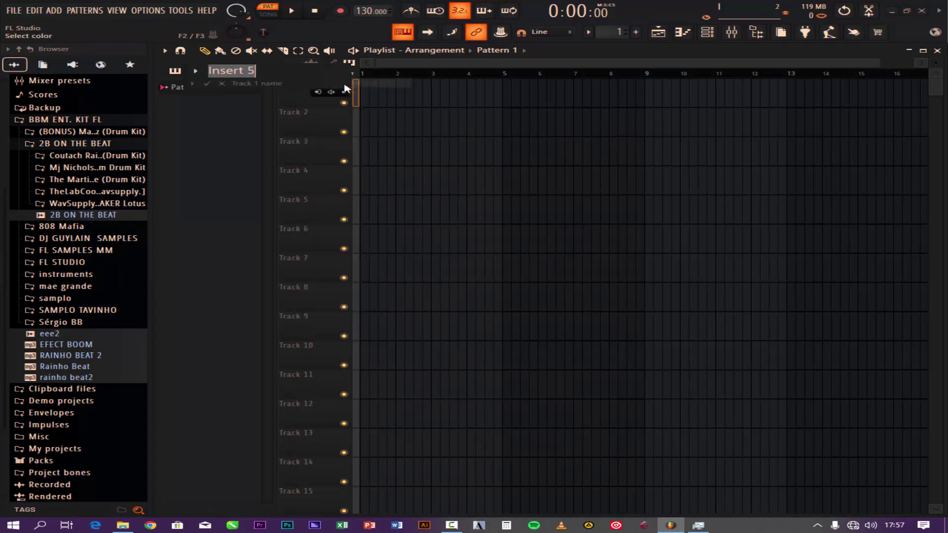
pyautogui.write('VO')
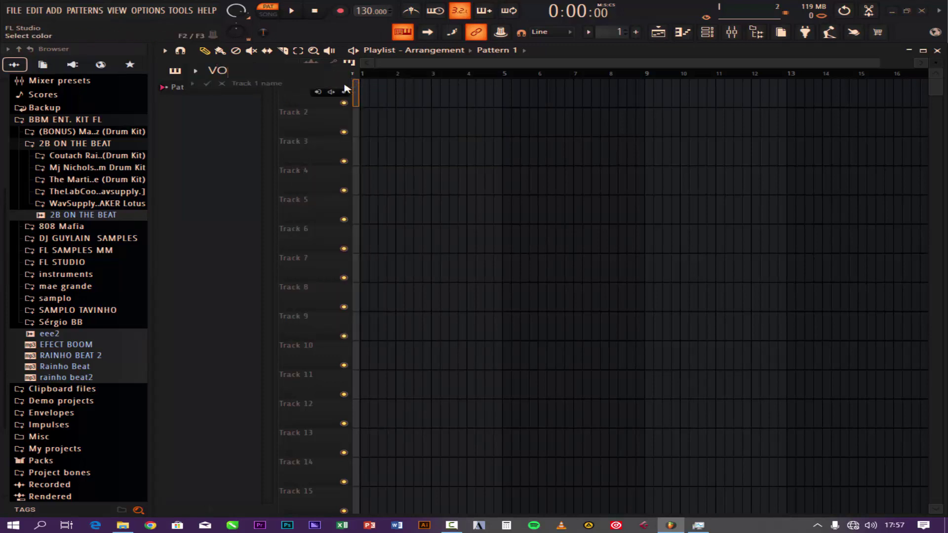
pyautogui.write('ACL')
pyautogui.press('Return')
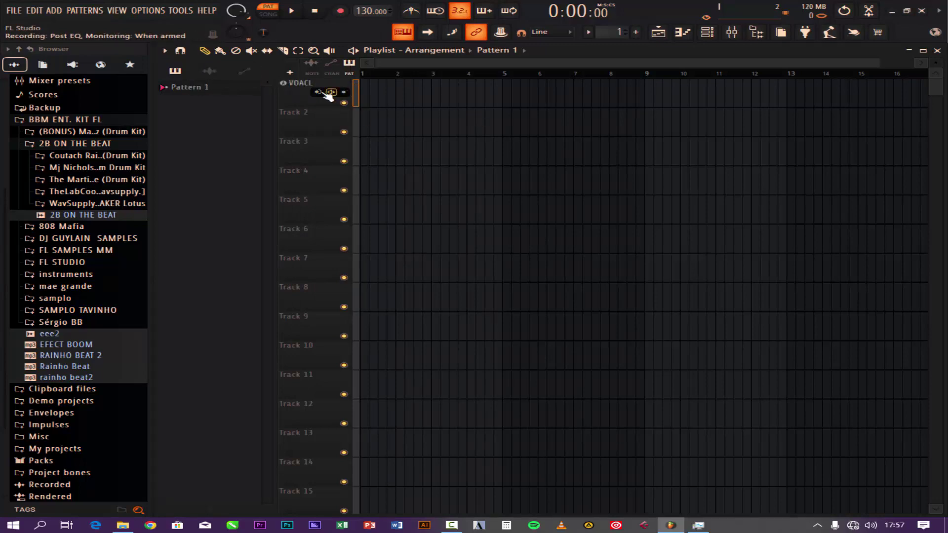
pyautogui.rightClick(318, 91)
pyautogui.click(343, 91)
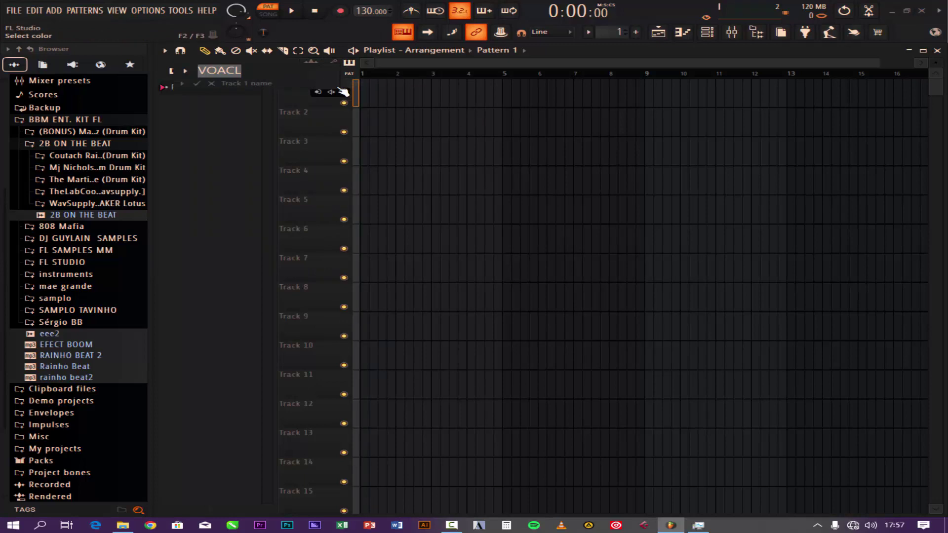
pyautogui.write('V')
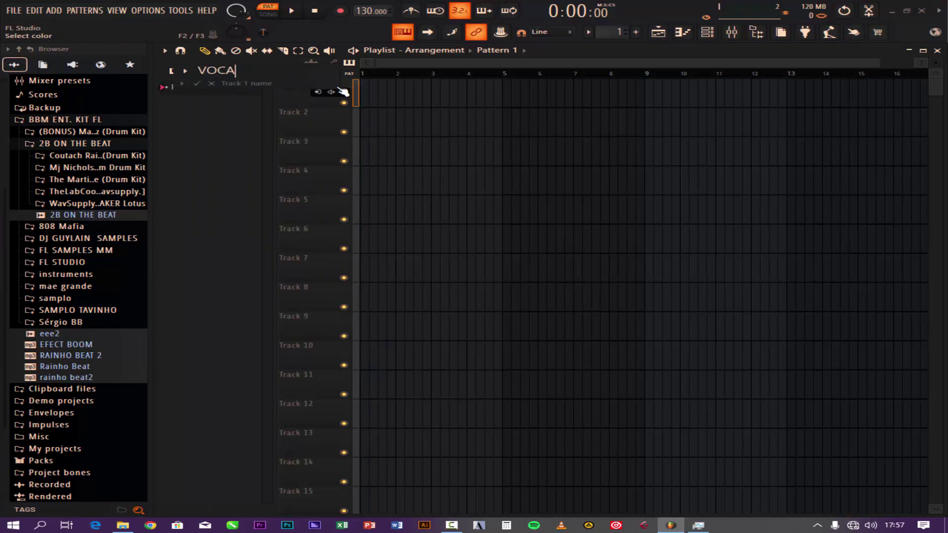
# - Give the VOCAL track a green colour and accept the name and colour changes
pyautogui.click(342, 91)
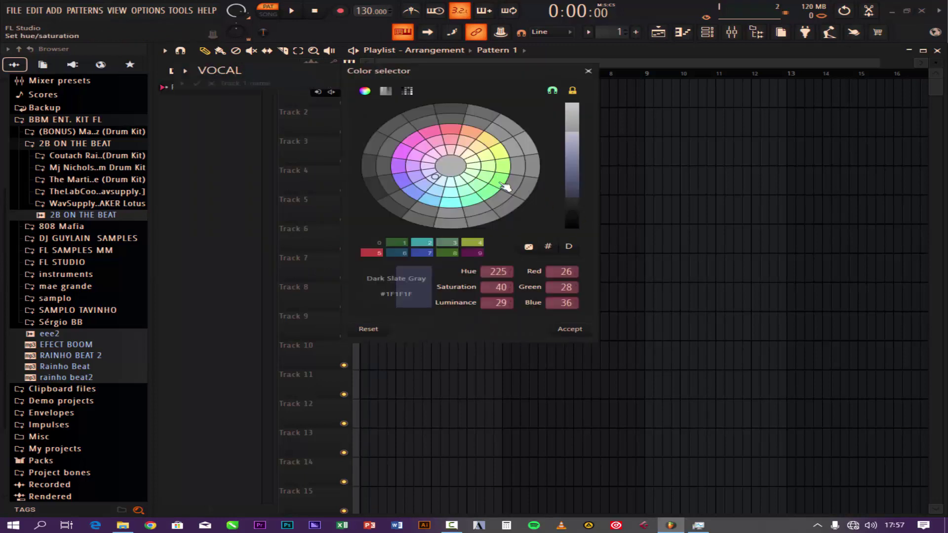
pyautogui.click(486, 176)
pyautogui.click(571, 329)
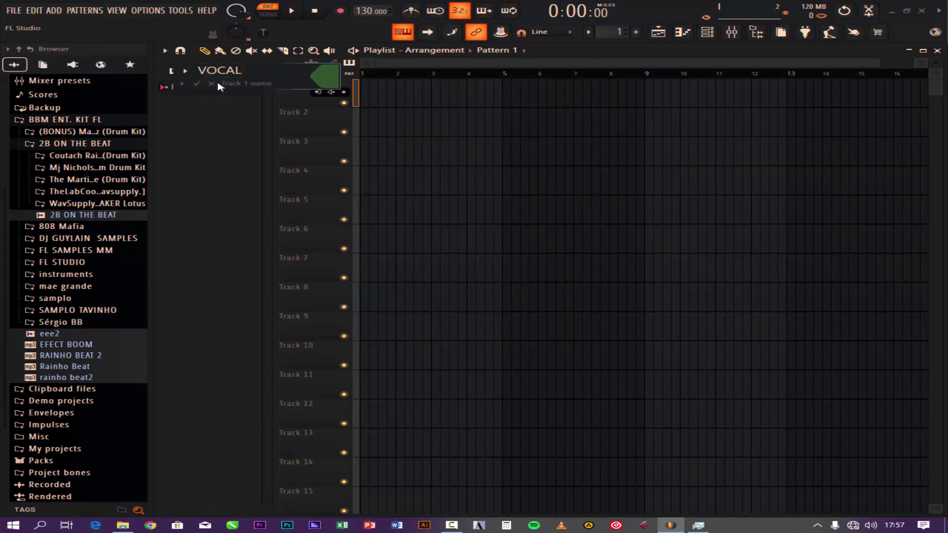
pyautogui.press('Return')
# - Set the VOCAL track's input to mono In 1, recording external input only, with external input monitoring off
pyautogui.click(329, 95)
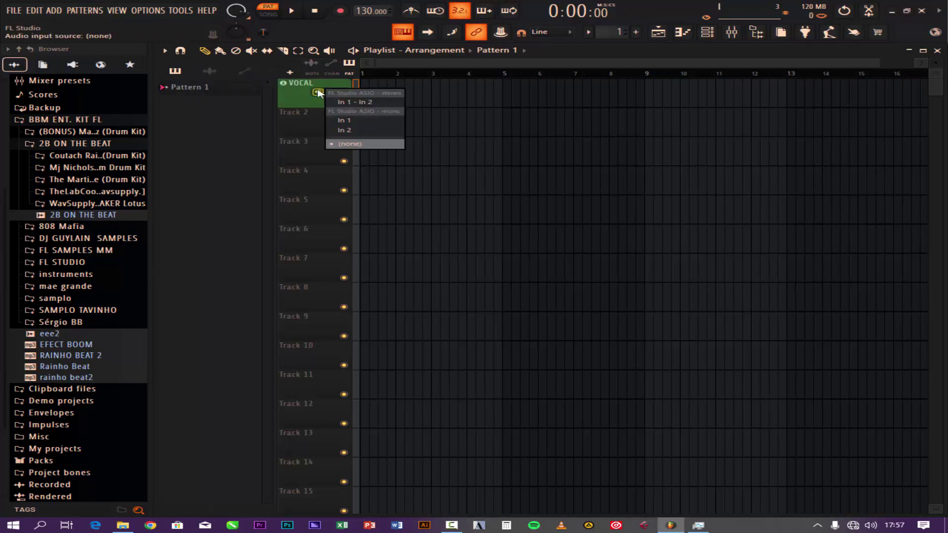
pyautogui.click(373, 124)
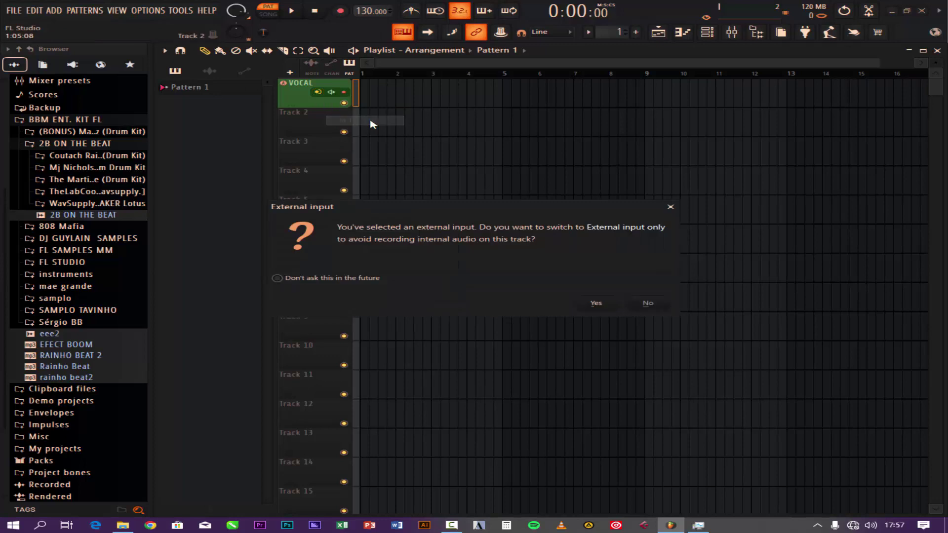
pyautogui.click(608, 305)
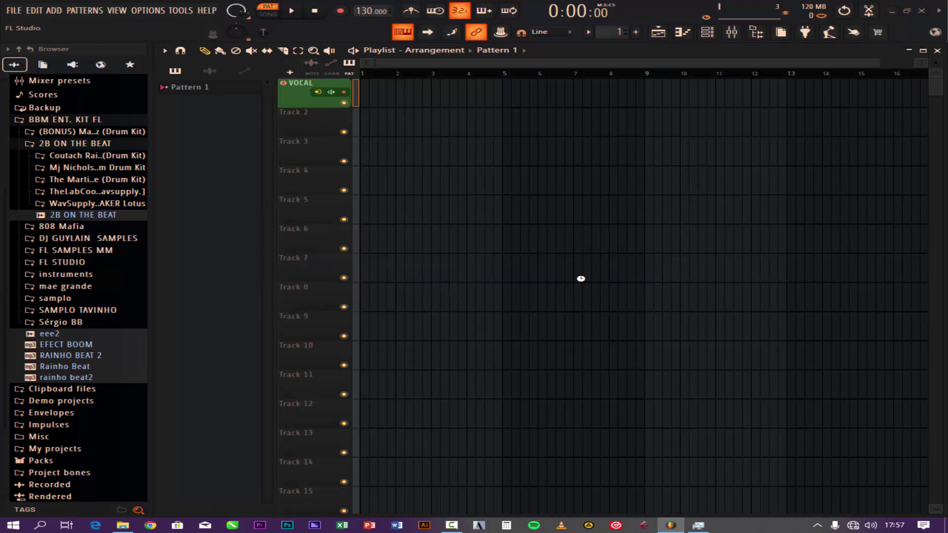
pyautogui.click(336, 94)
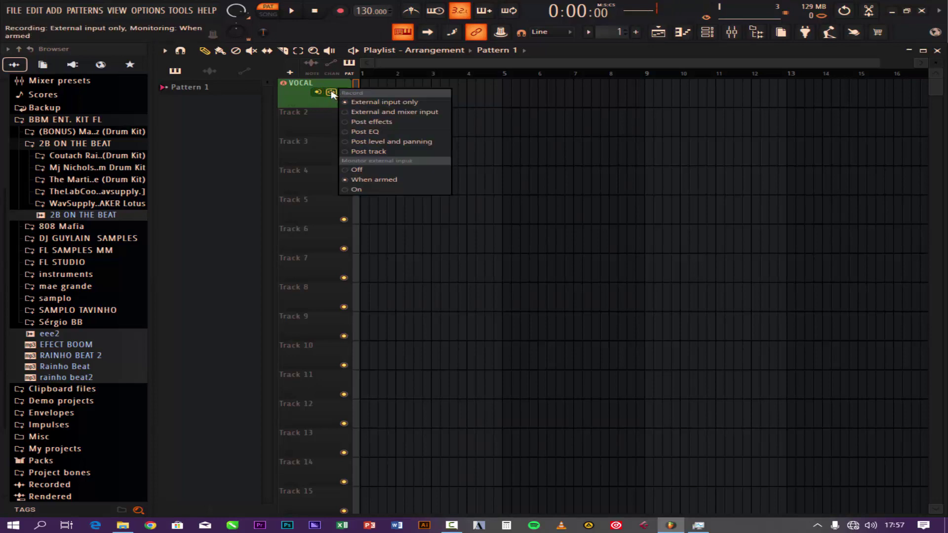
pyautogui.click(396, 171)
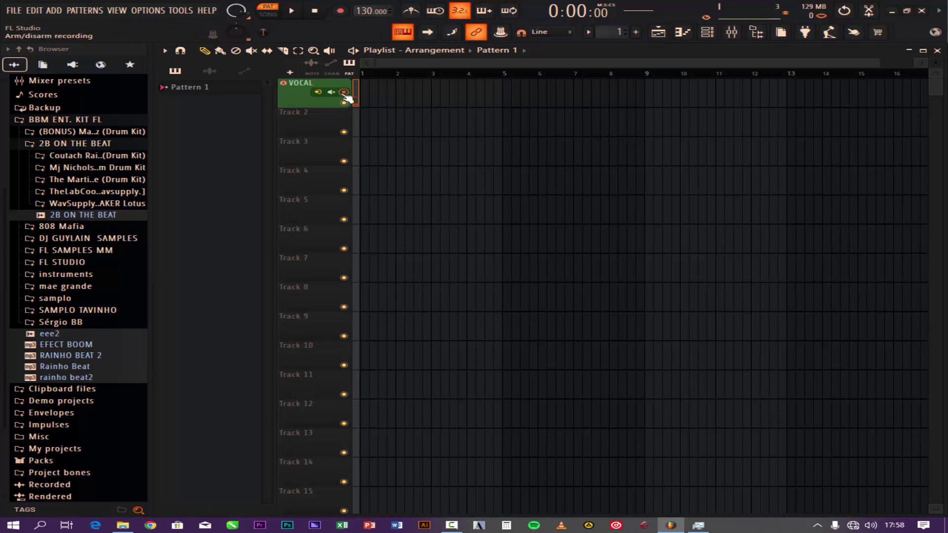
# - Record two vocal takes into the playlist as audio clips, about 4 and 12 bars long
pyautogui.click(342, 11)
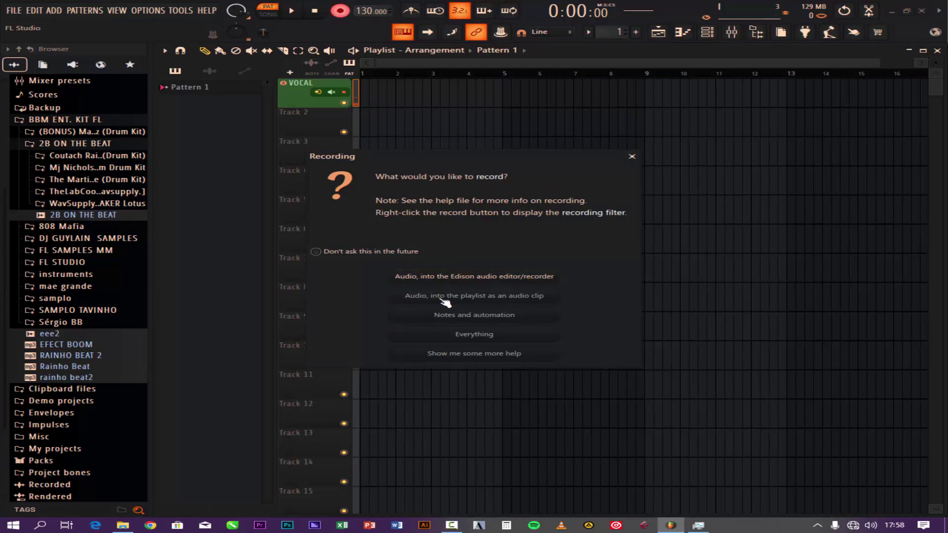
pyautogui.click(523, 296)
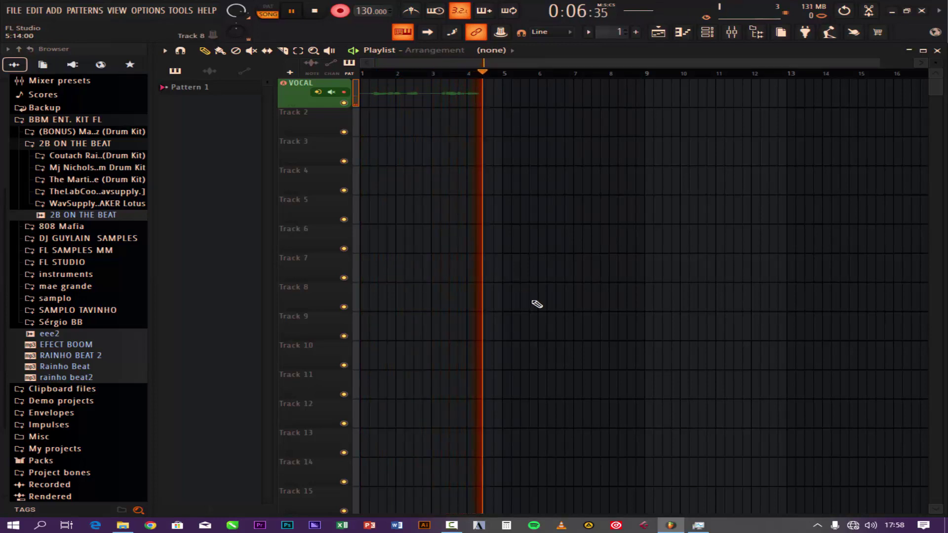
pyautogui.press('space')
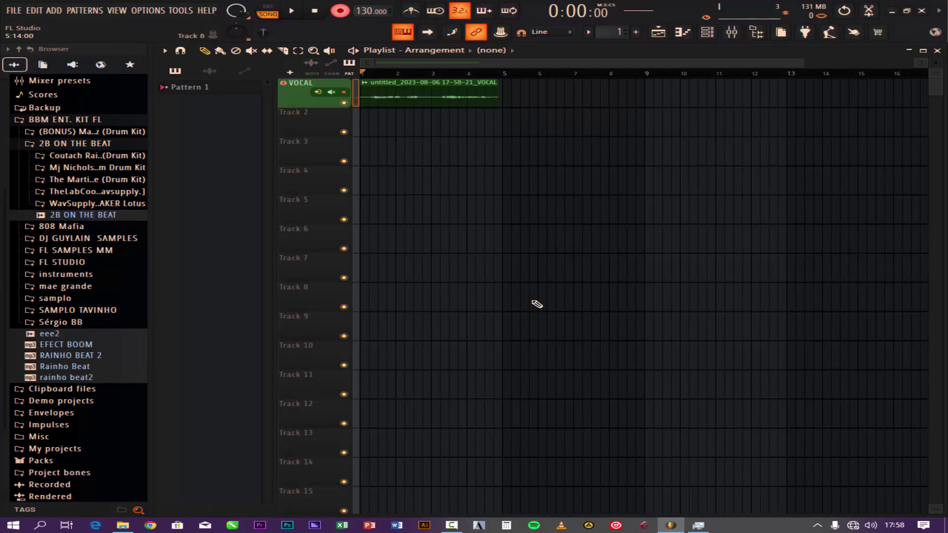
pyautogui.press('space')
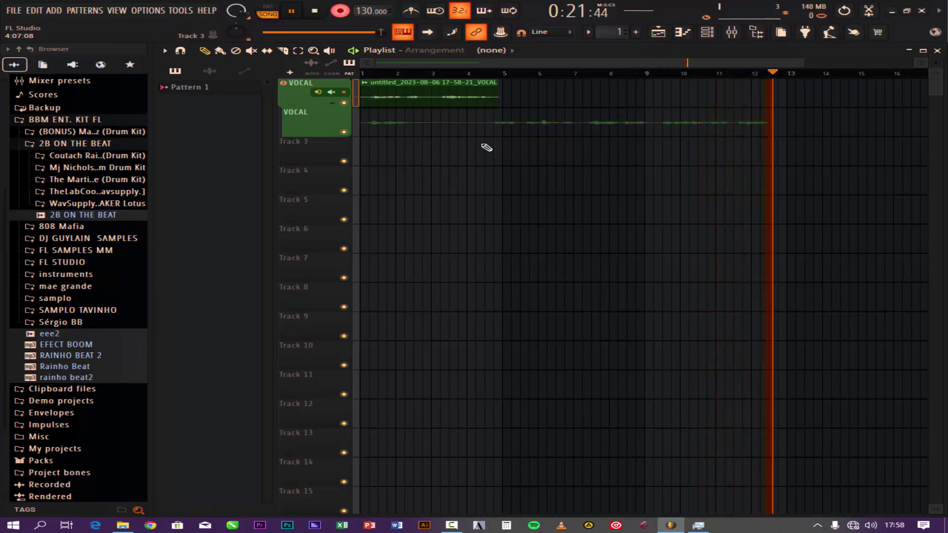
pyautogui.press('space')
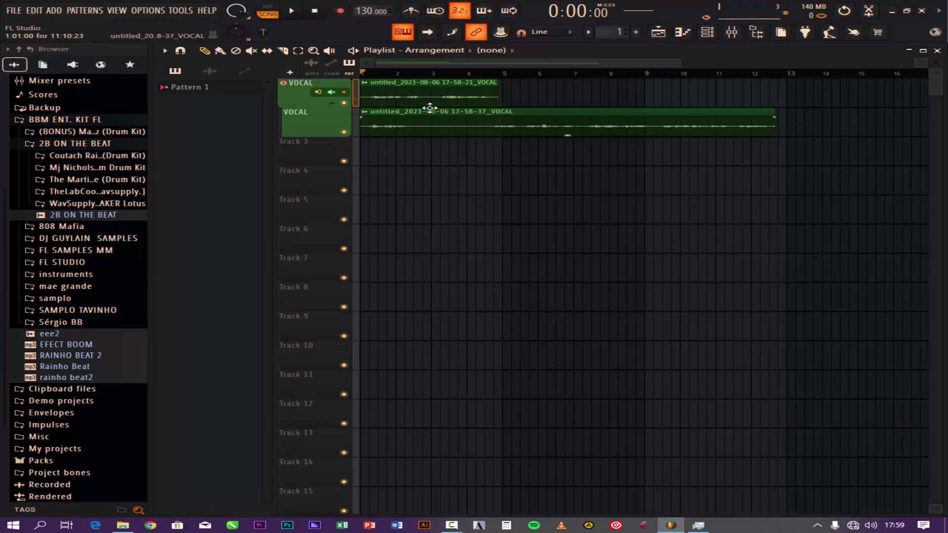
# - Raise the gain of the first vocal clip to 10.1 dB and of the second to 9.4 dB
pyautogui.moveTo(430, 106); pyautogui.dragTo(429, 84)
pyautogui.moveTo(570, 136)
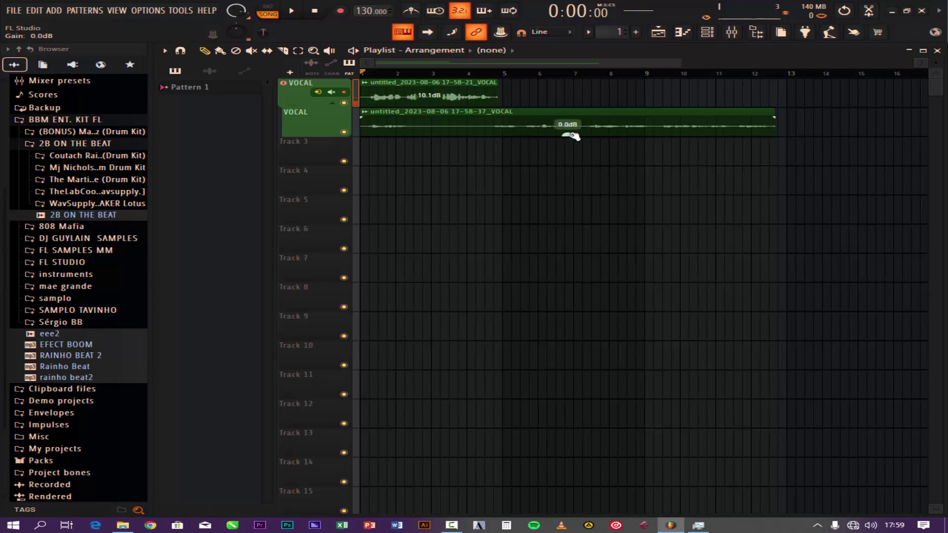
pyautogui.moveTo(568, 135); pyautogui.dragTo(568, 131)
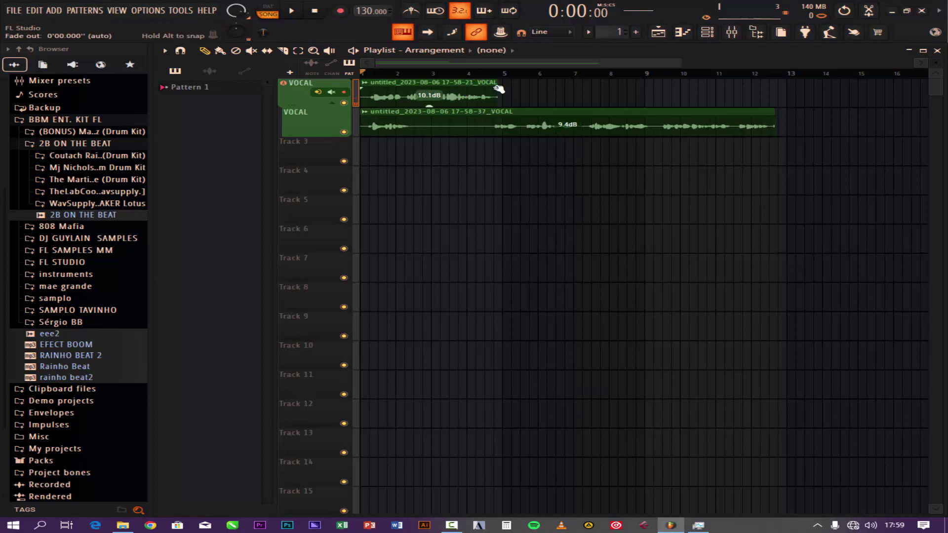
# - Try out the fade handles on the first vocal clip
pyautogui.moveTo(499, 89)
pyautogui.mouseDown()
pyautogui.moveTo(470, 94)
pyautogui.moveTo(510, 93)
pyautogui.mouseUp()
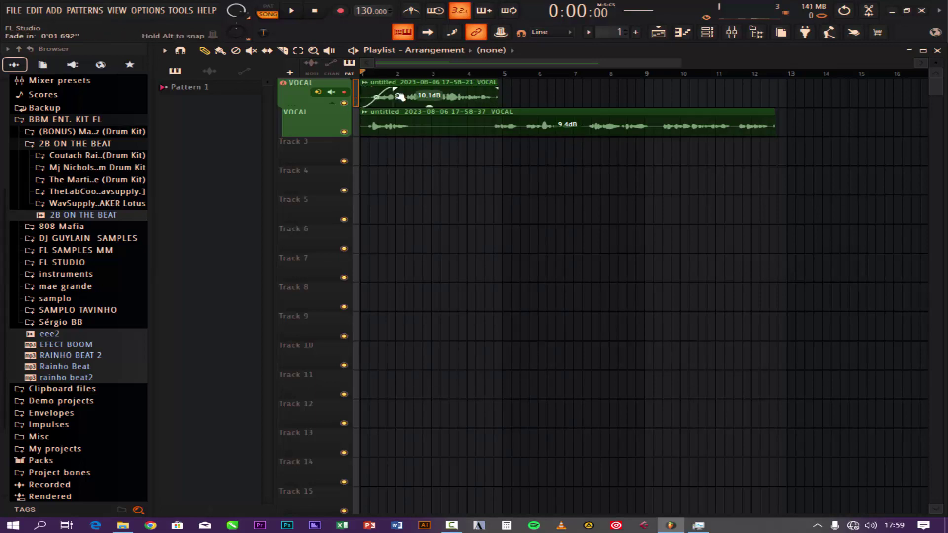
# - Play back the two recorded vocal clips from the start and stop playback
pyautogui.press('space')
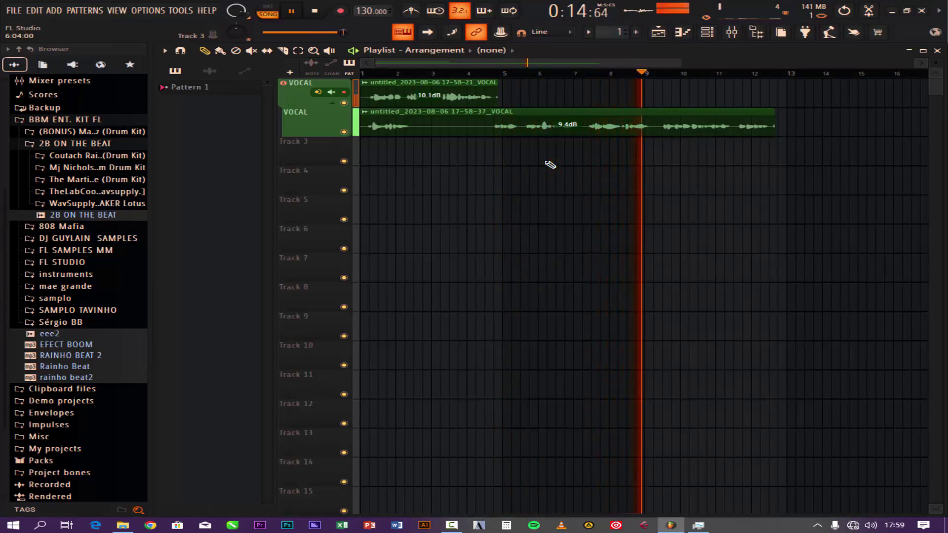
pyautogui.press('space')
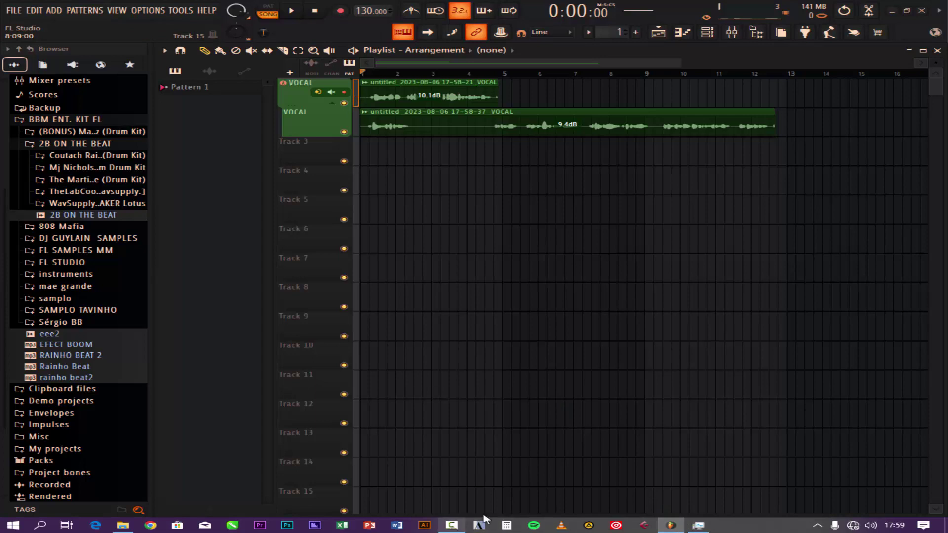
pyautogui.click(452, 526)
pyautogui.click(879, 484)
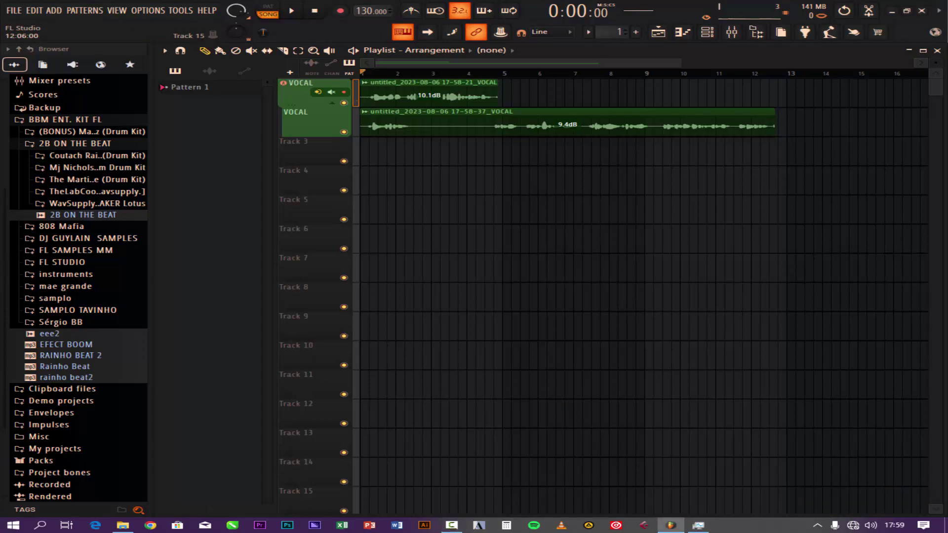